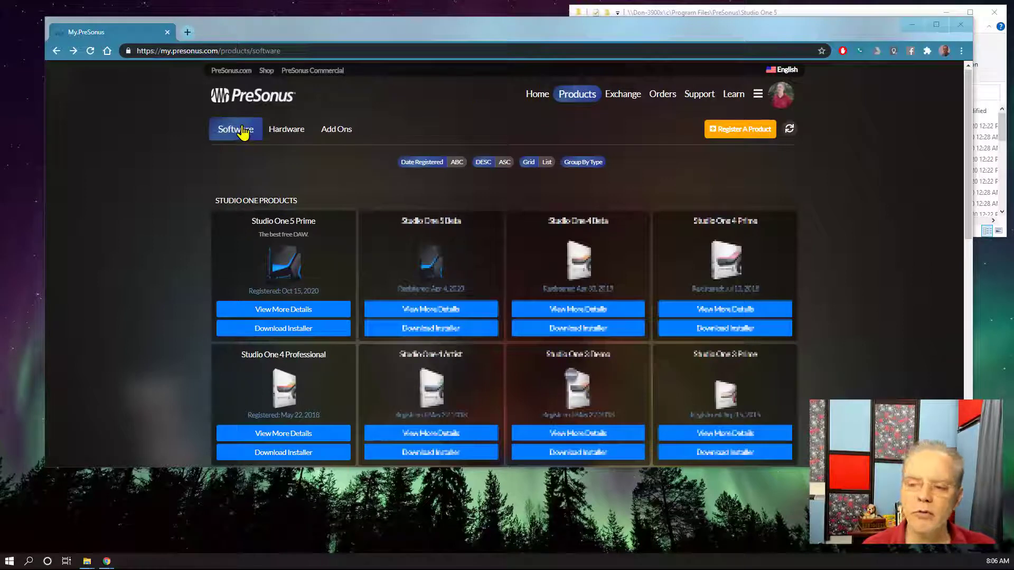
From the Studio One 5 Prime product's previous versions, download the 5.0.2 Windows 64-bit installer.
left_click(285, 316)
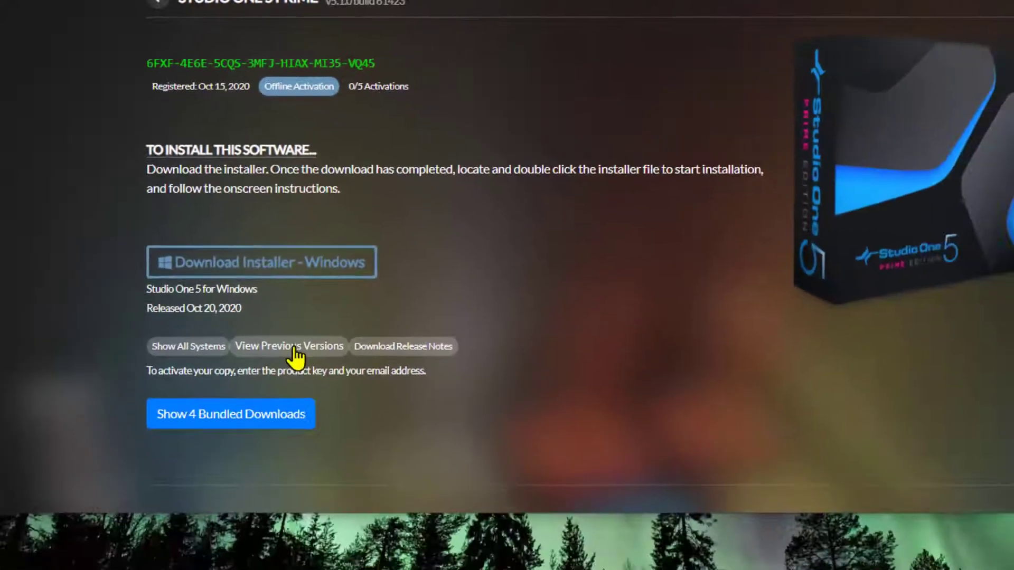
left_click(377, 447)
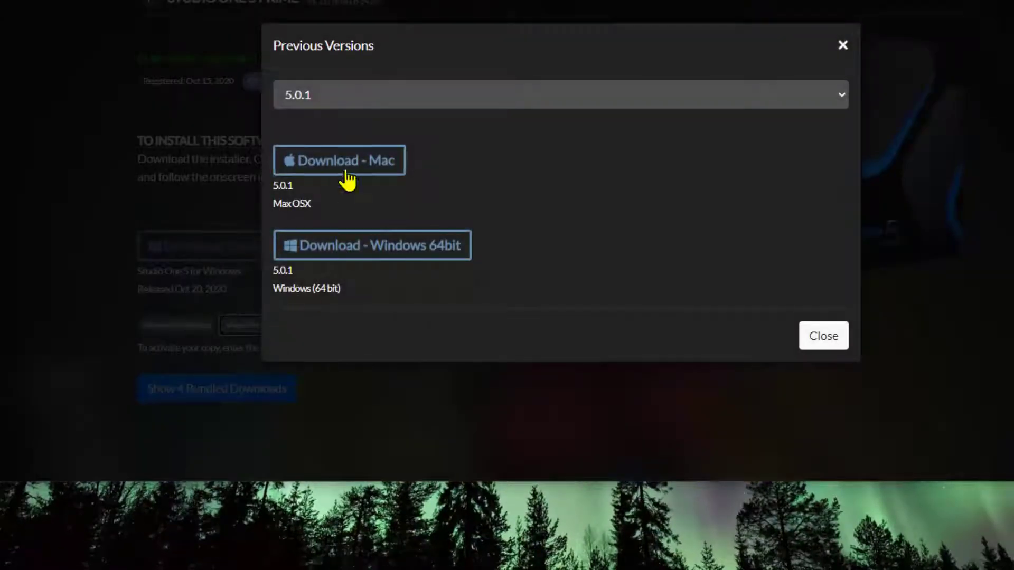
left_click(517, 95)
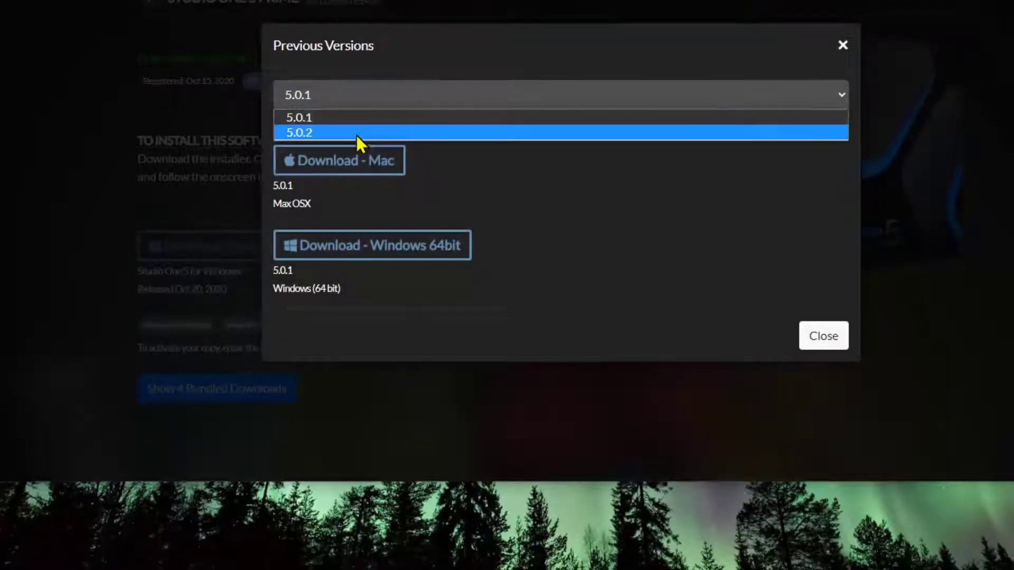
left_click(336, 134)
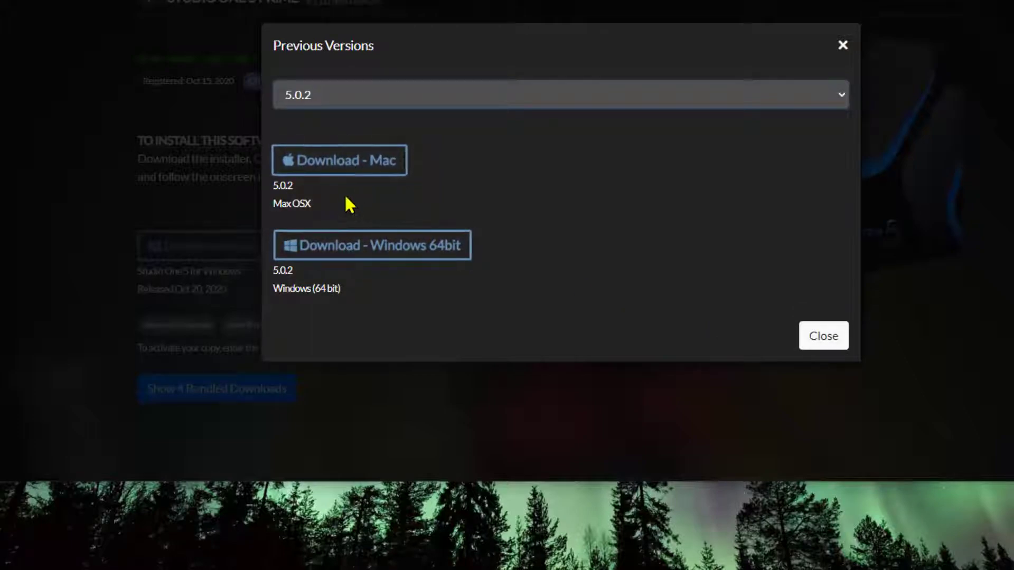
left_click(372, 248)
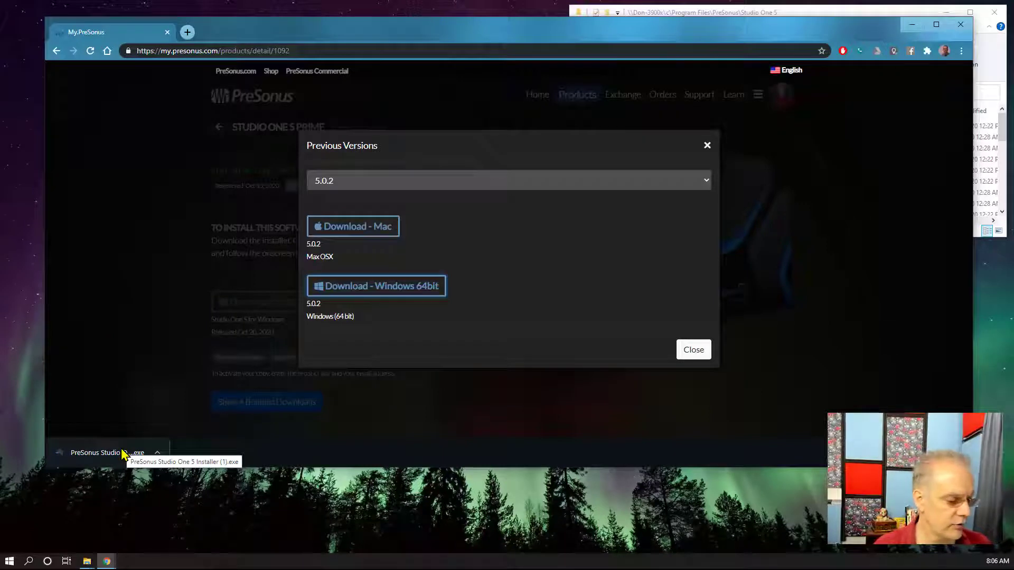
Run the installer, accept the license, install into Program Files\PreSonus\Studio One 502A, and finish.
left_click(95, 454)
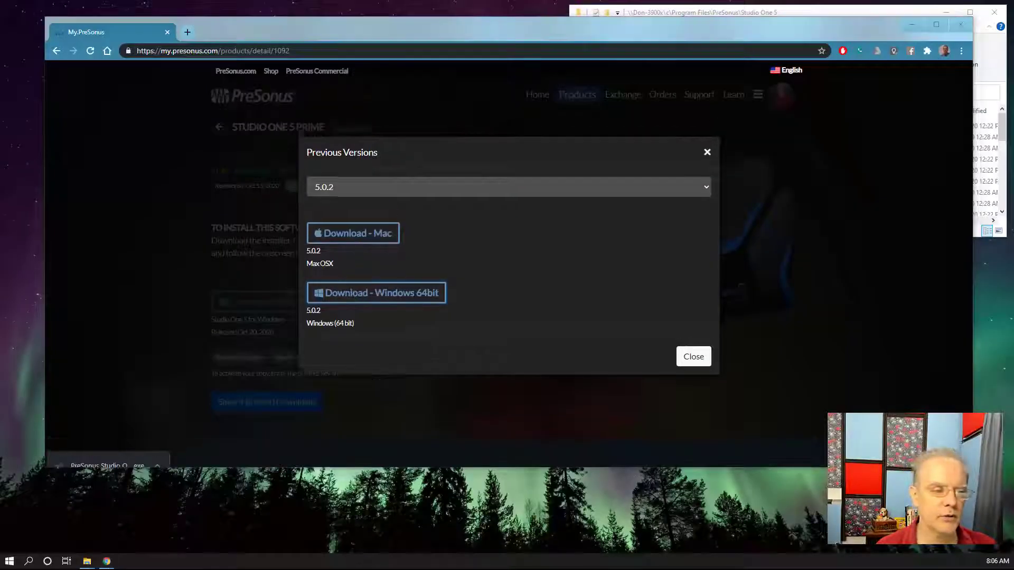
left_click_drag(436, 214, 242, 88)
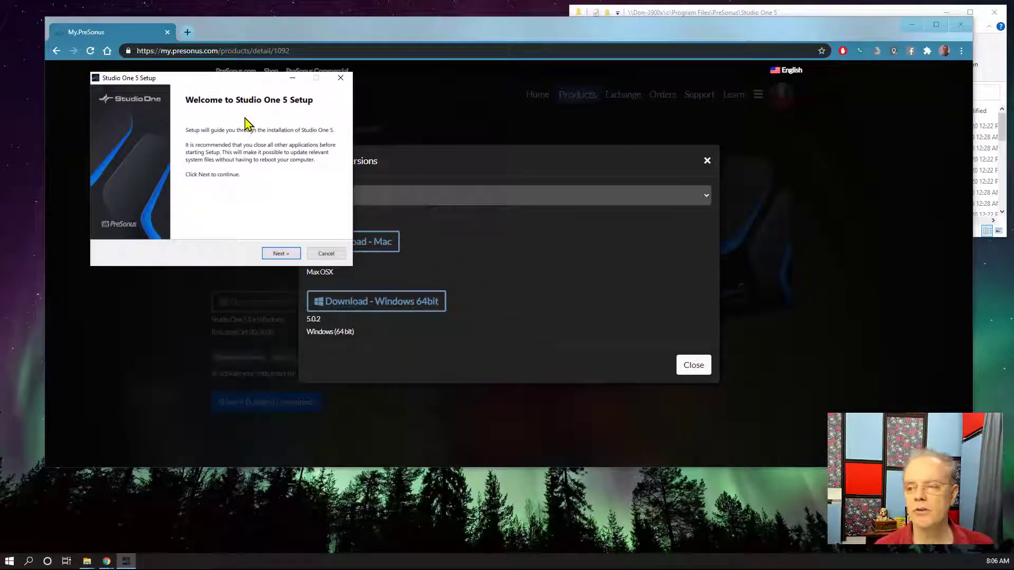
left_click(279, 254)
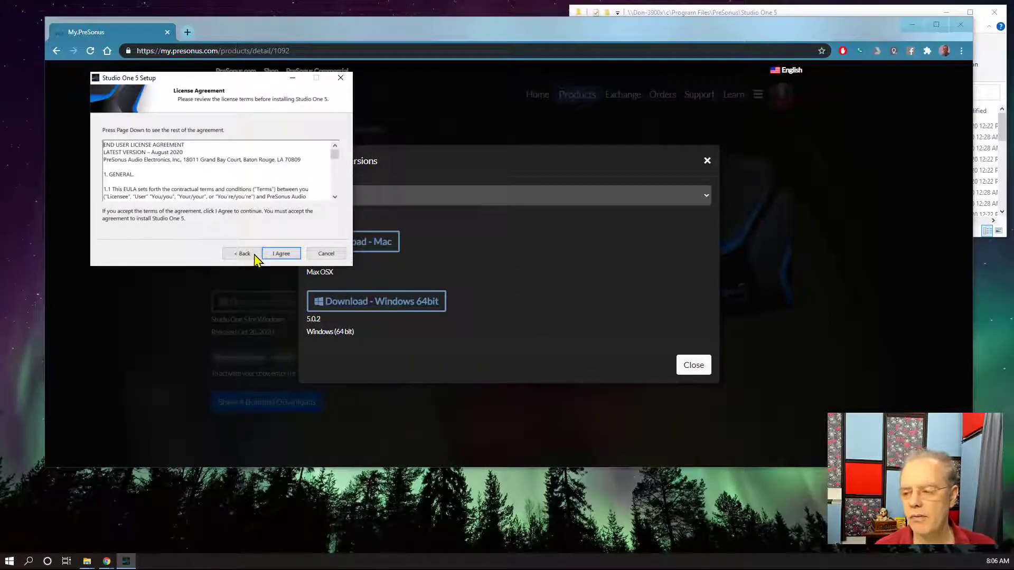
left_click(274, 255)
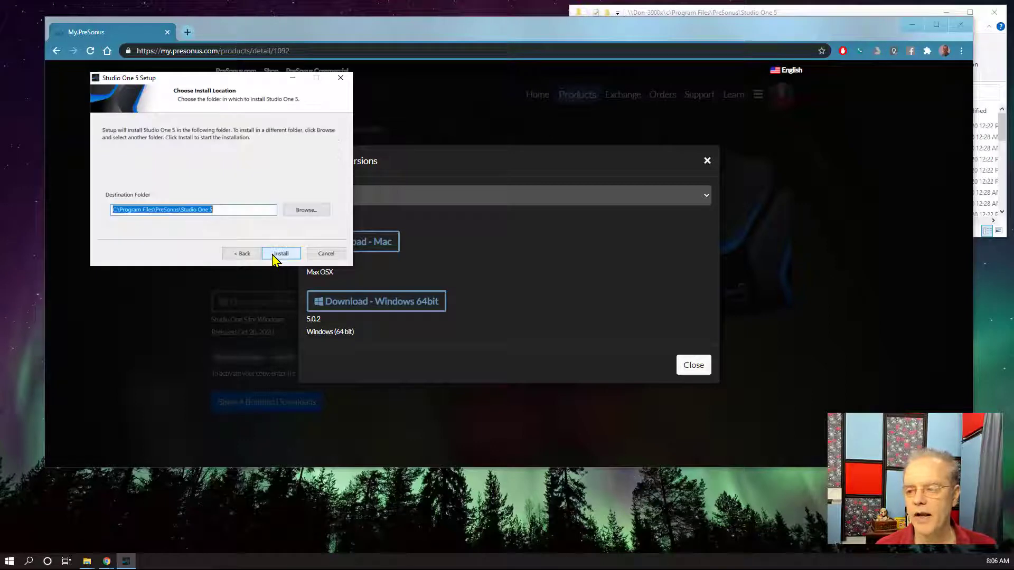
left_click(211, 209)
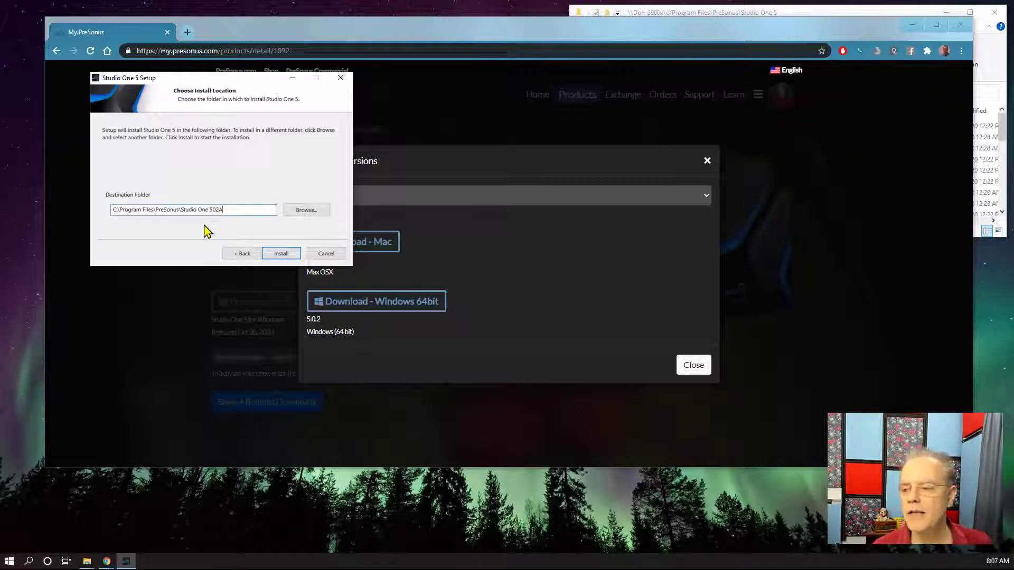
left_click(281, 254)
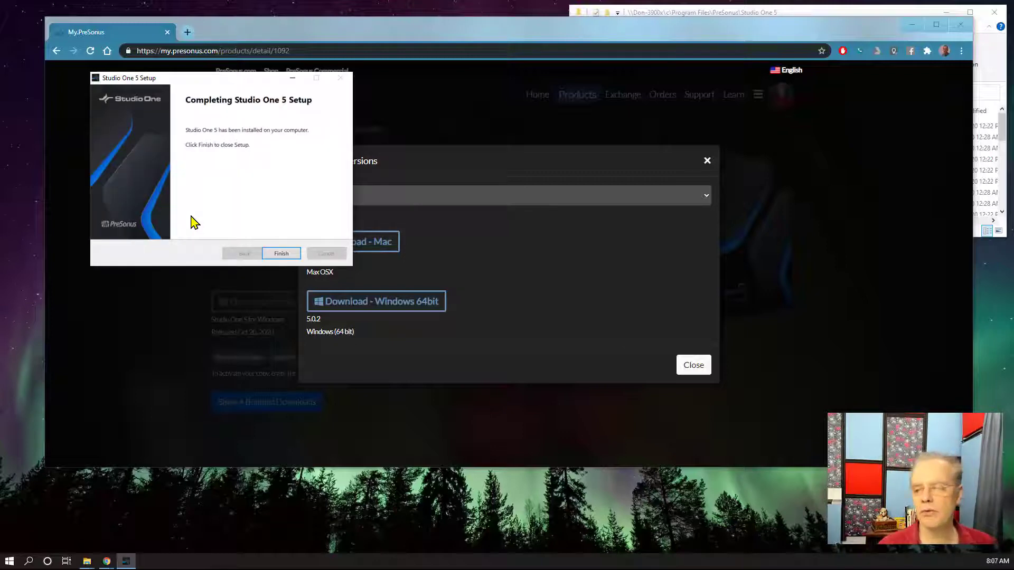
left_click(281, 254)
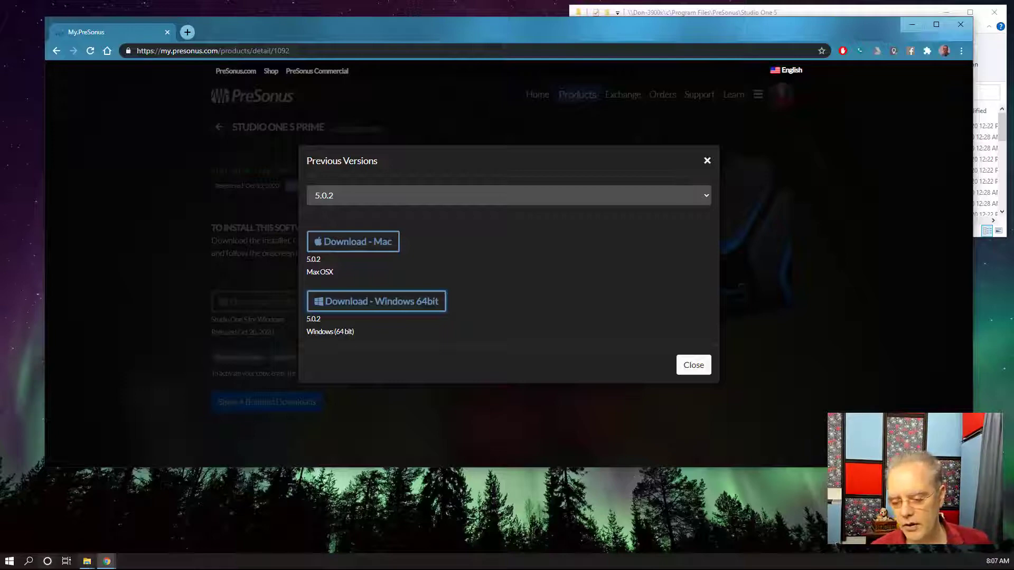
Open the Program Files\PreSonus\Studio One 502A folder in File Explorer and enlarge its window.
mouse_move(87, 562)
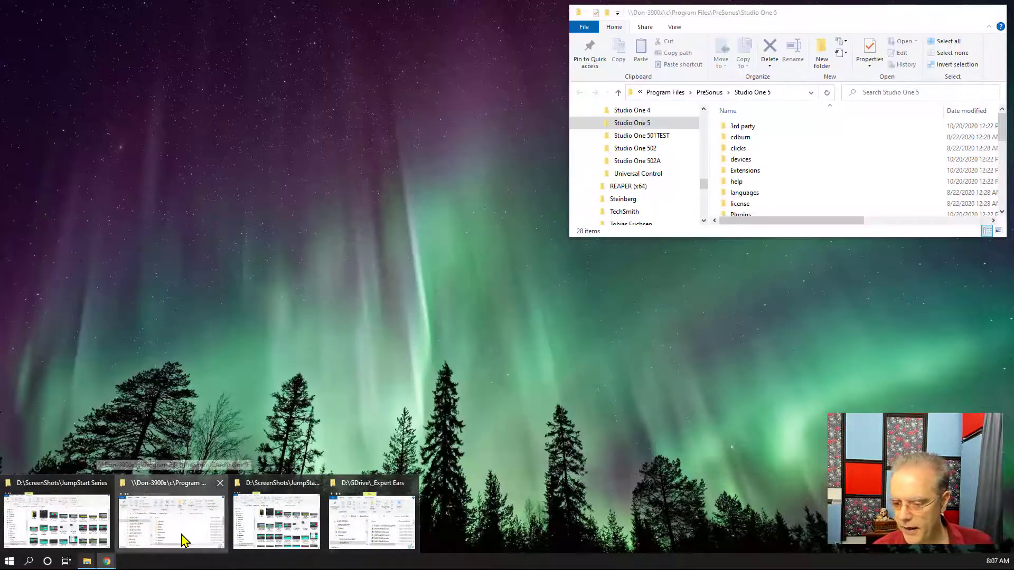
left_click(182, 538)
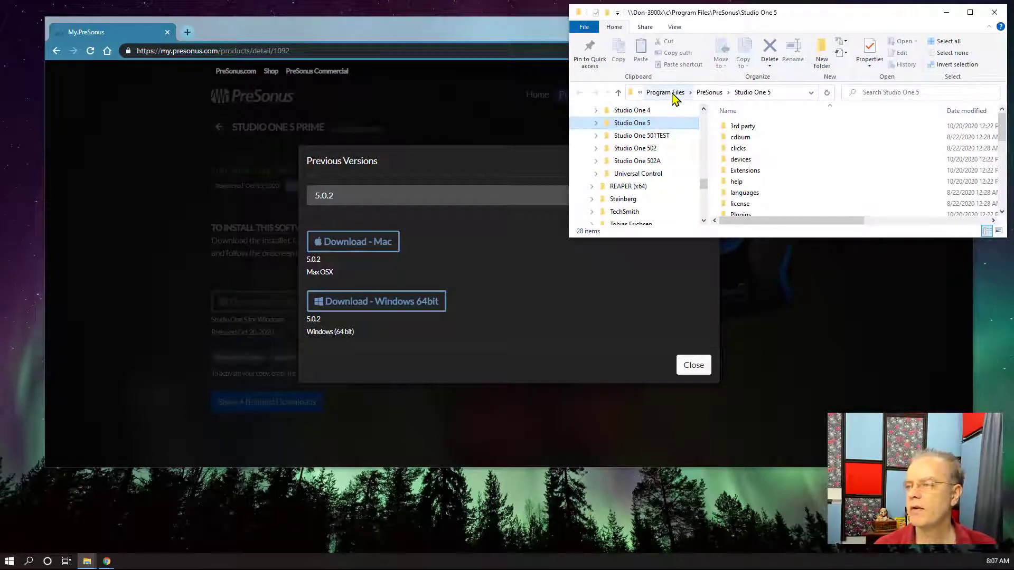
left_click_drag(810, 19, 310, 35)
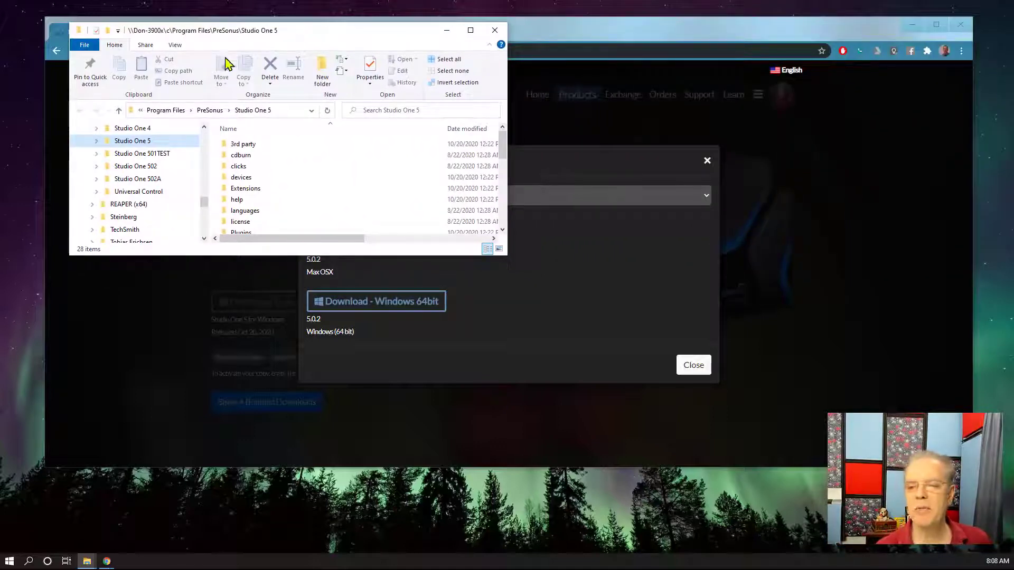
left_click(139, 180)
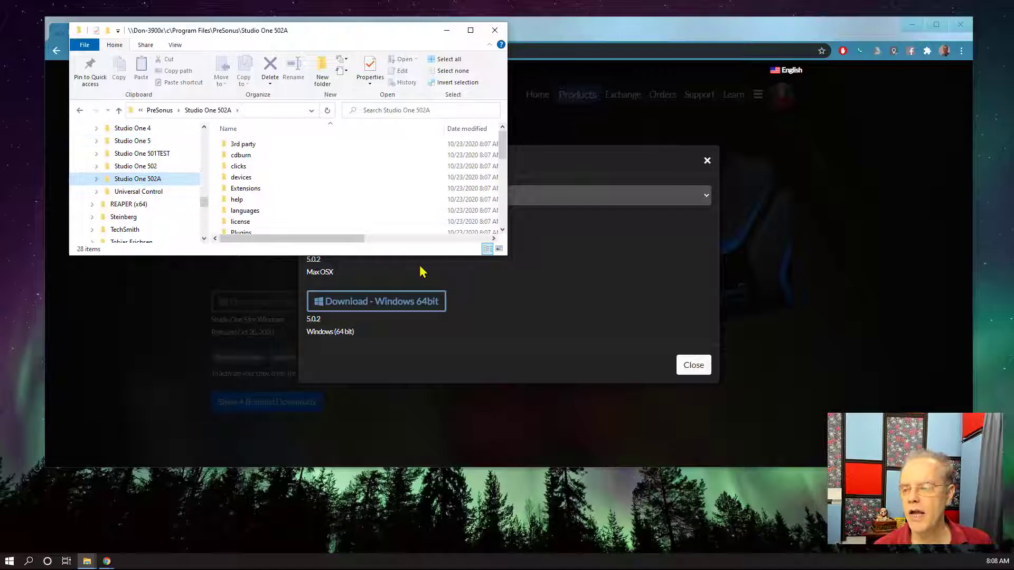
left_click_drag(411, 257, 401, 442)
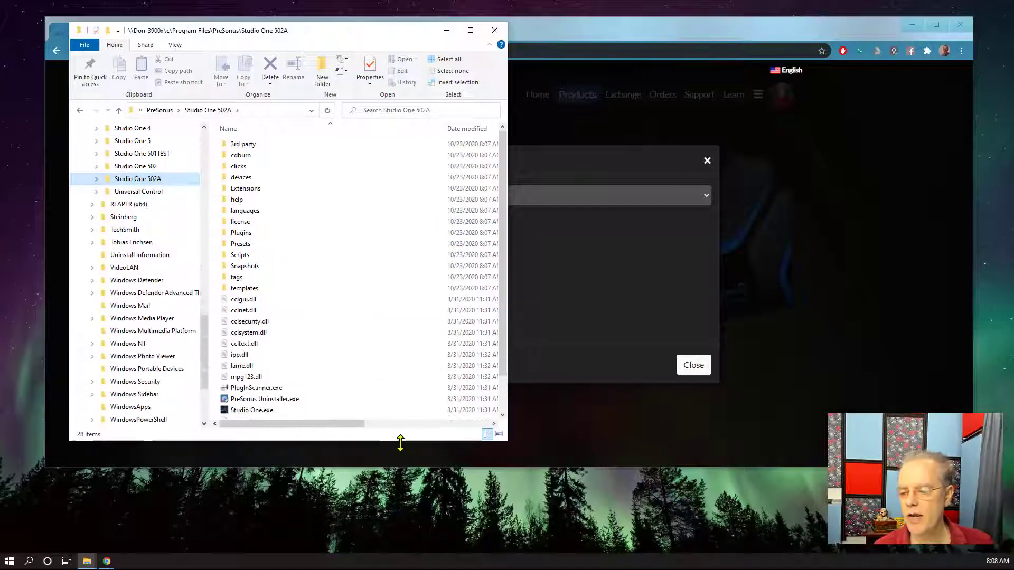
Try renaming Studio One.exe with a '5', then cancel the denied rename, keeping Studio One.exe.
left_click(250, 412)
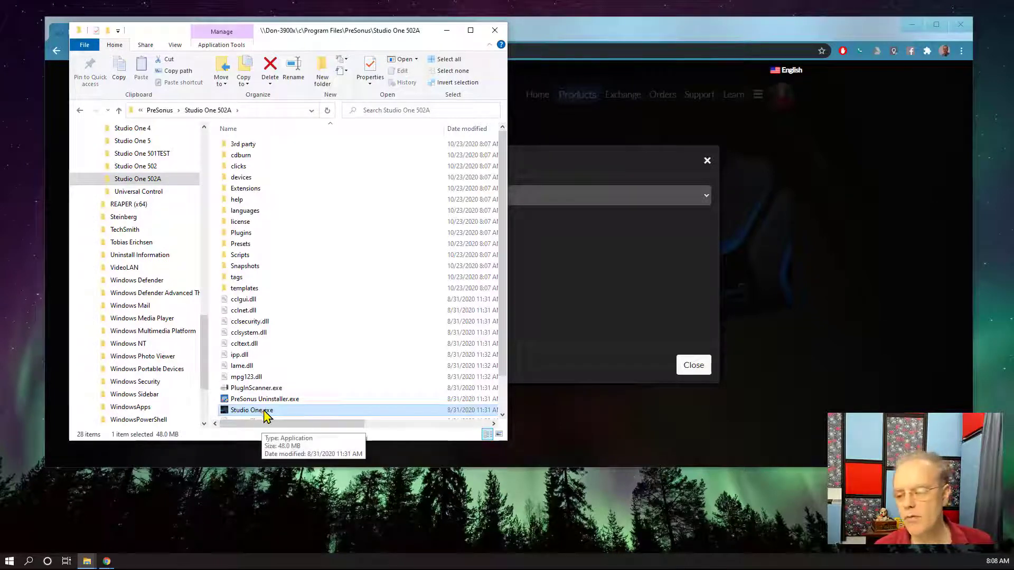
left_click(258, 412)
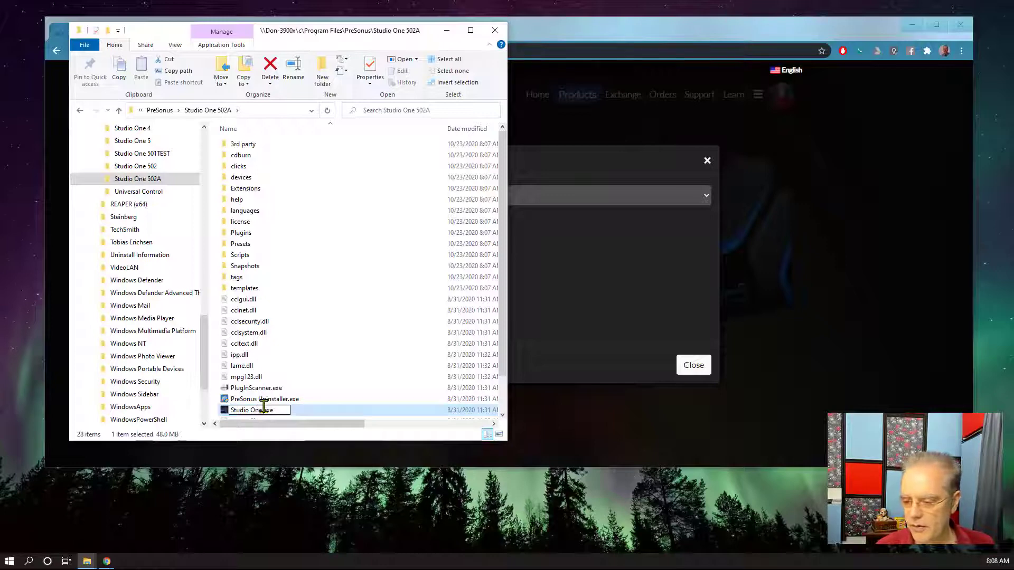
type("502a")
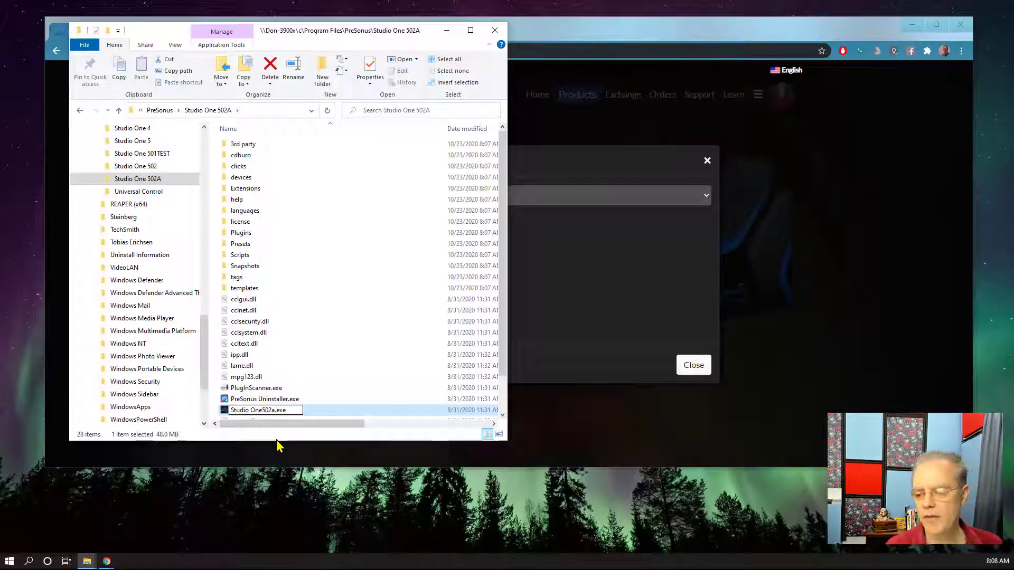
key("Return")
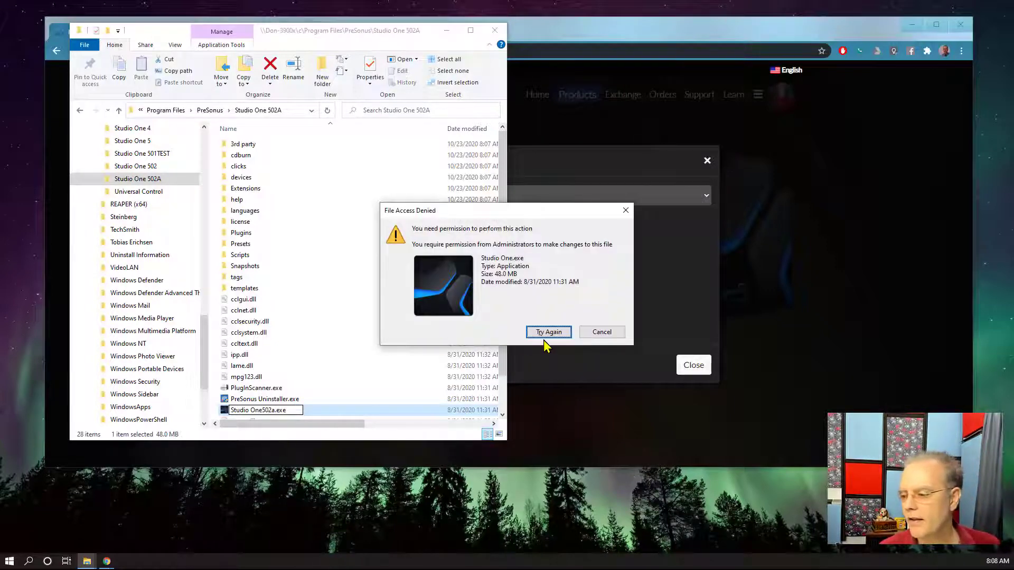
left_click(542, 336)
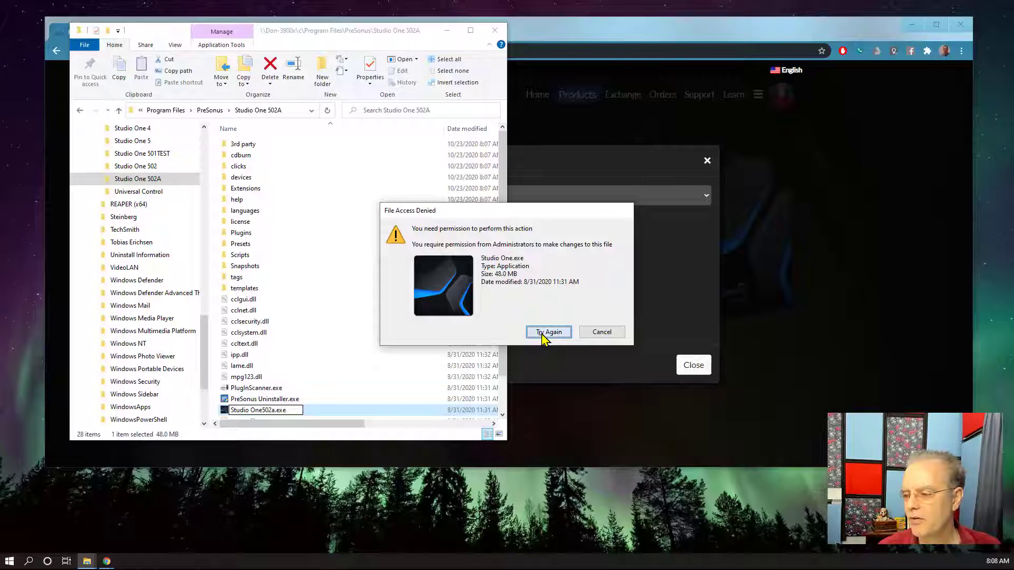
left_click(542, 335)
left_click(544, 336)
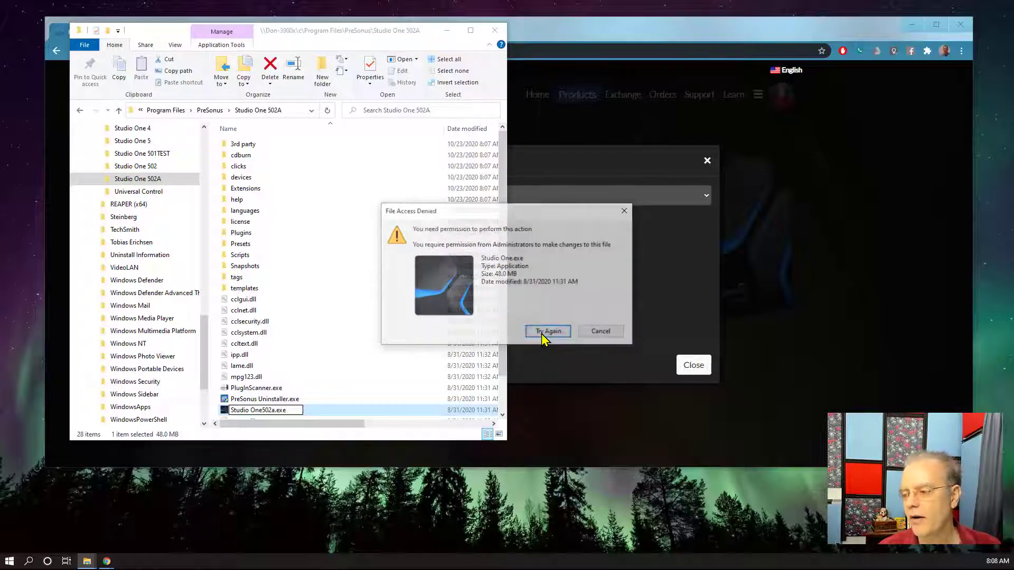
left_click(597, 340)
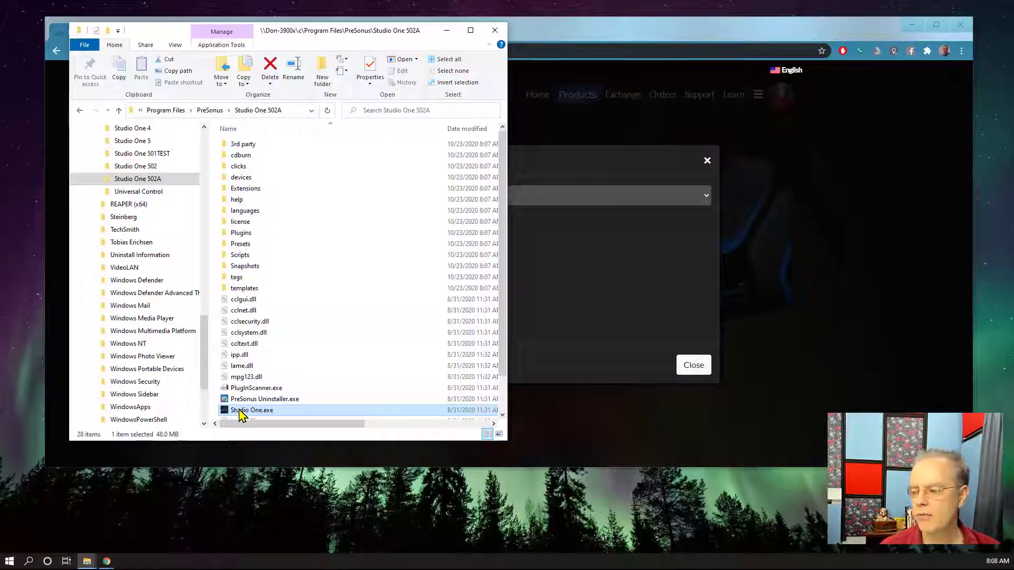
double_click(240, 410)
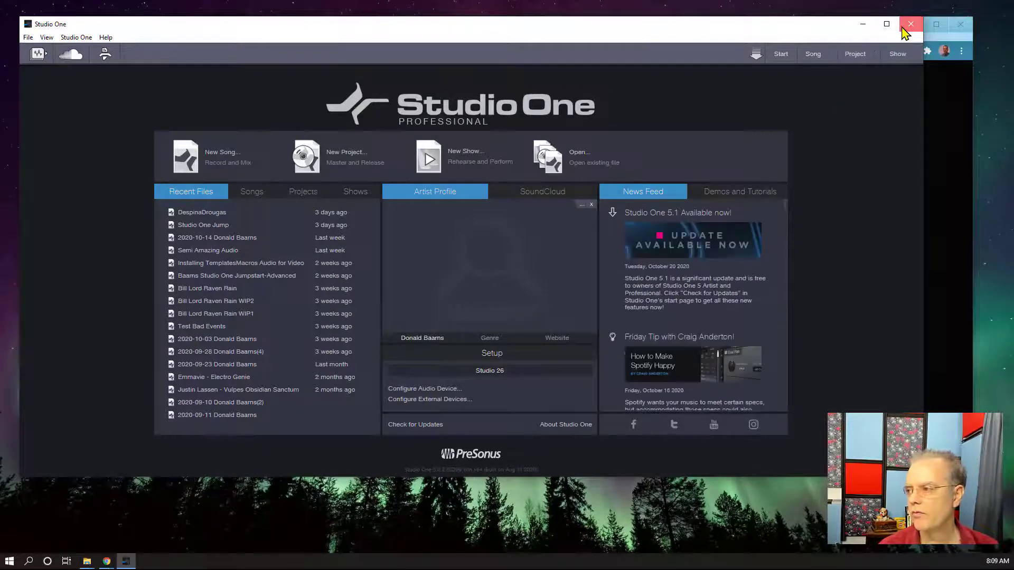
left_click(910, 24)
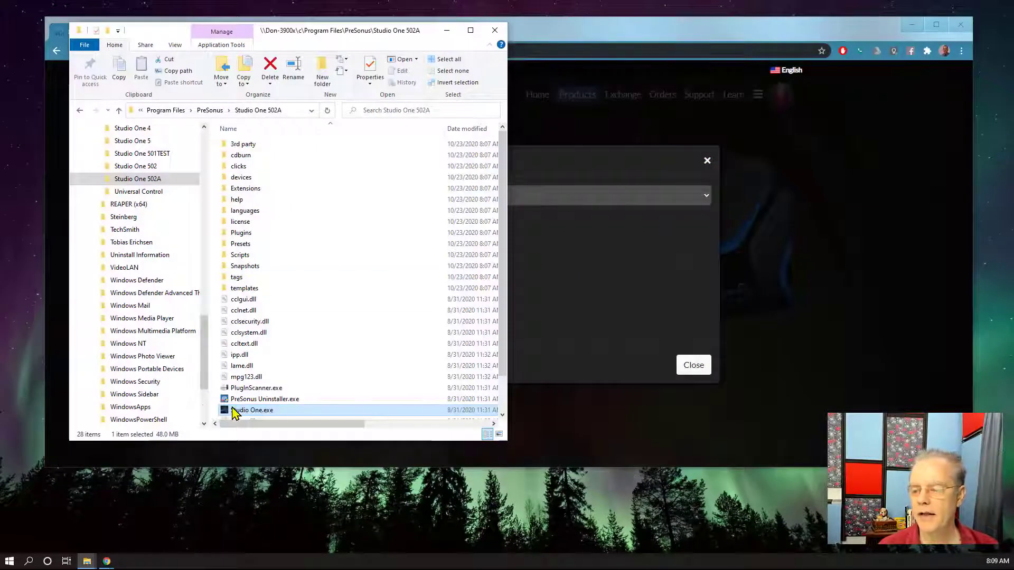
Launch Studio One.exe from the Studio One 5 folder, then close it once it starts.
left_click(144, 143)
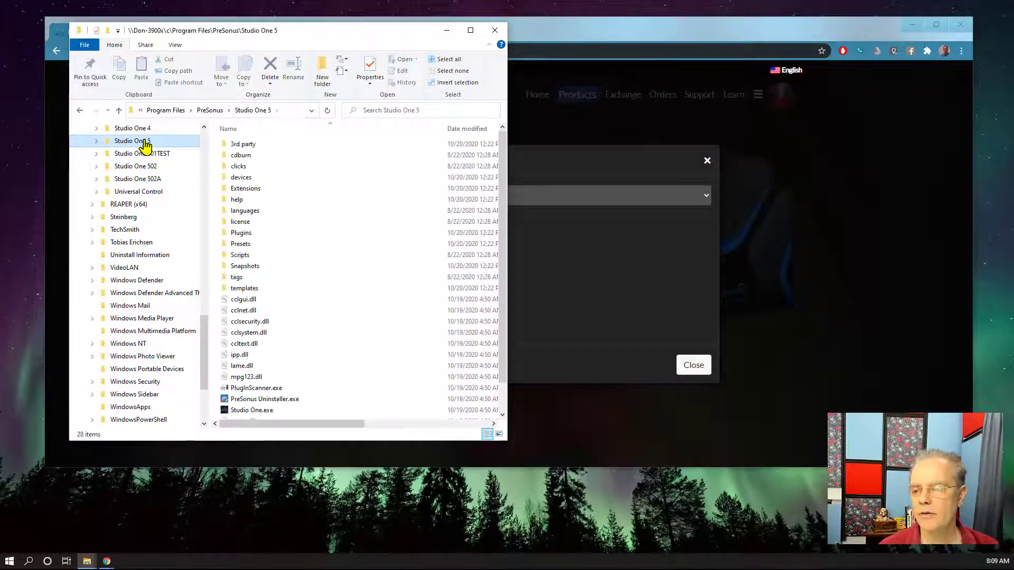
left_click(256, 411)
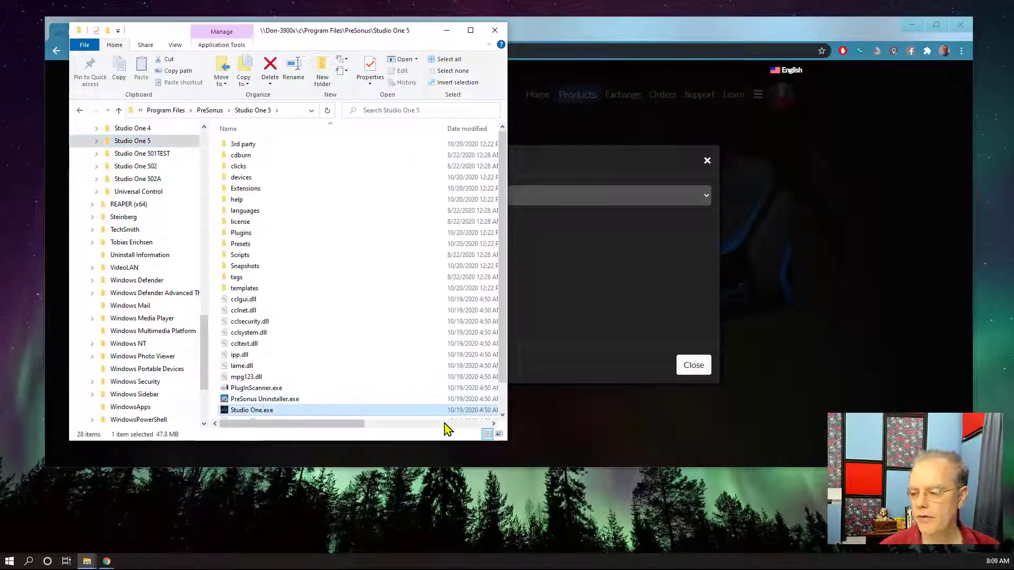
double_click(248, 412)
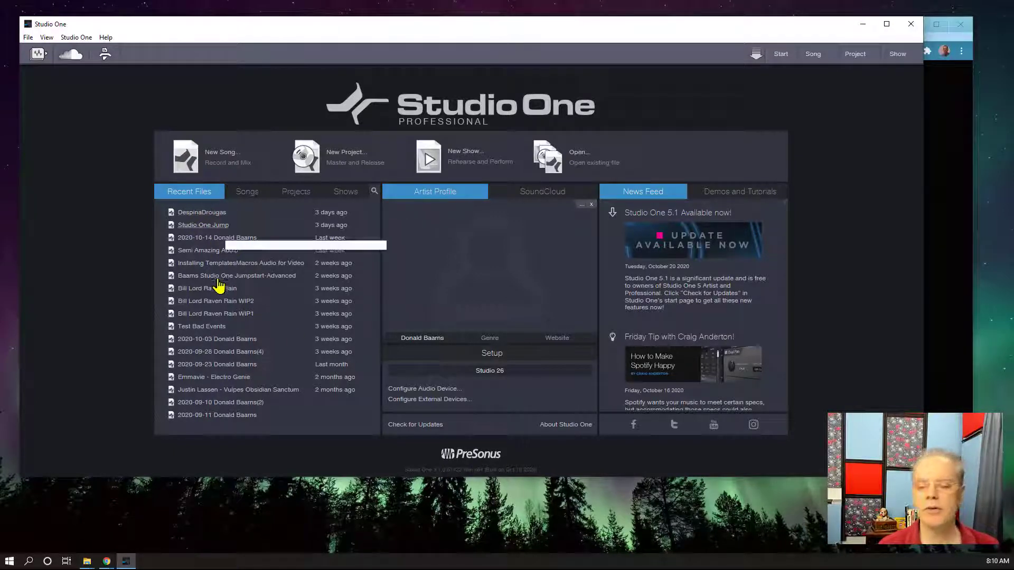
left_click(911, 24)
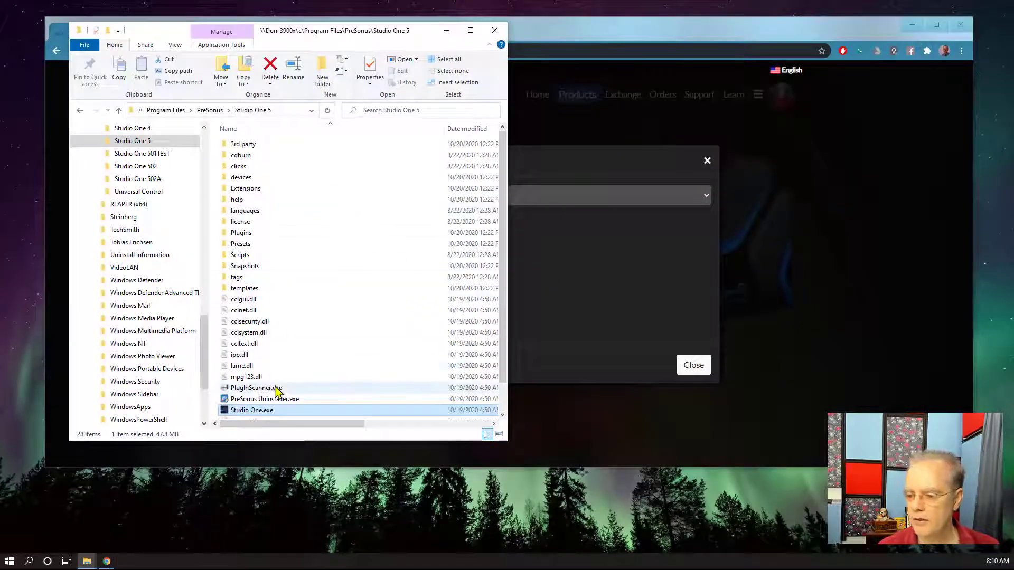
Launch Studio One.exe from the Studio One 502A folder.
left_click(138, 179)
left_click(259, 412)
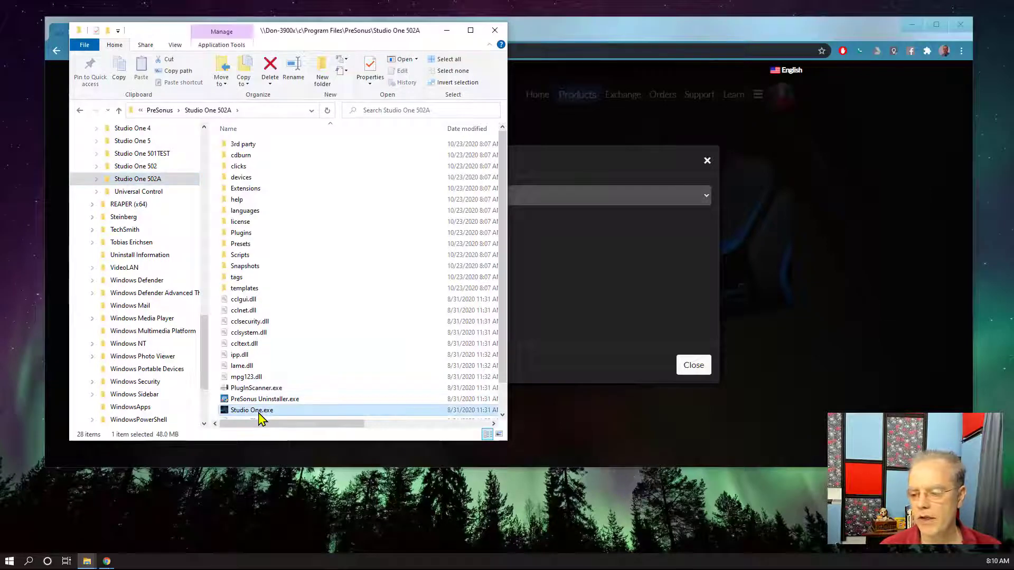
double_click(259, 414)
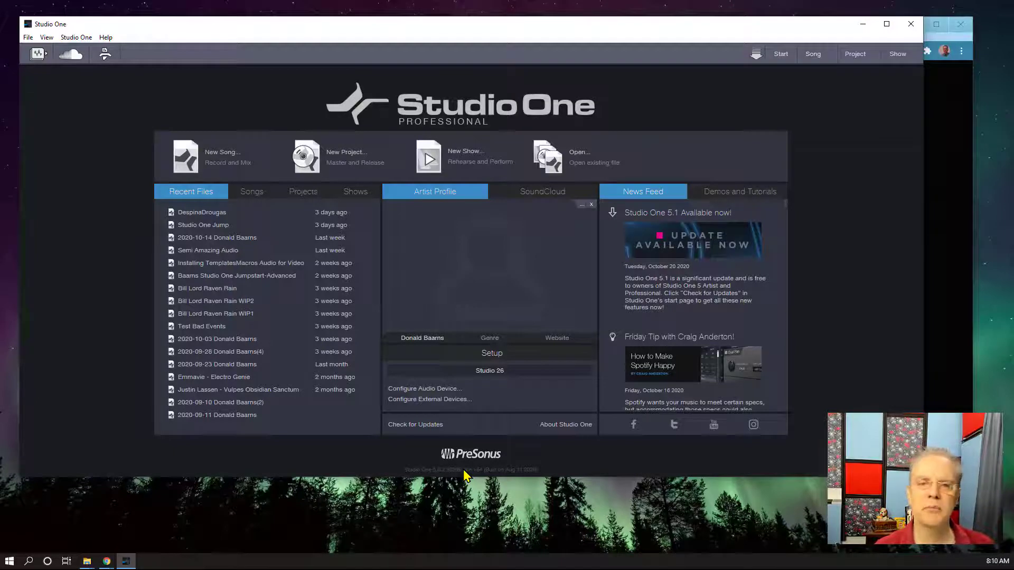
left_click(74, 38)
left_click(102, 191)
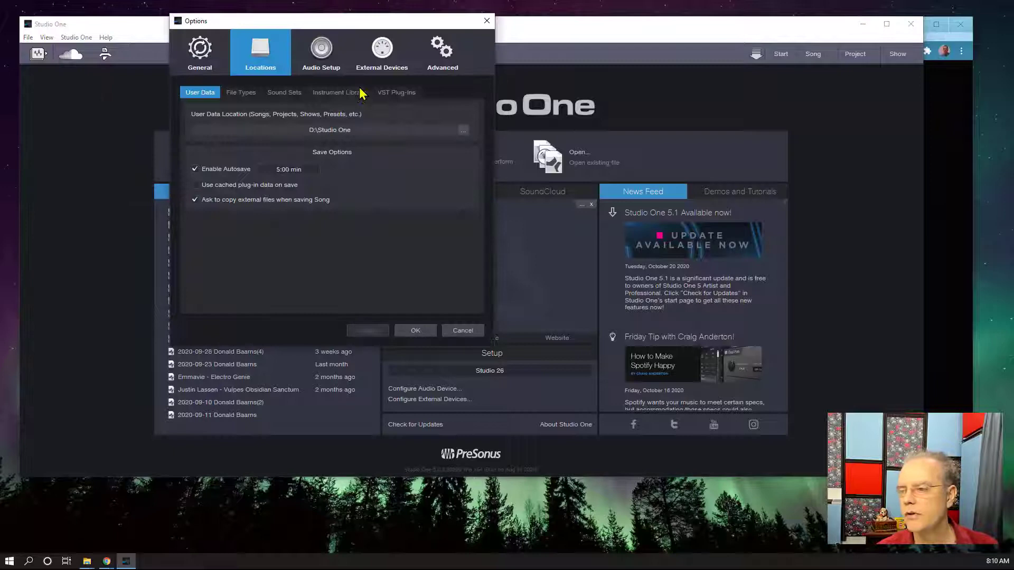
left_click(393, 93)
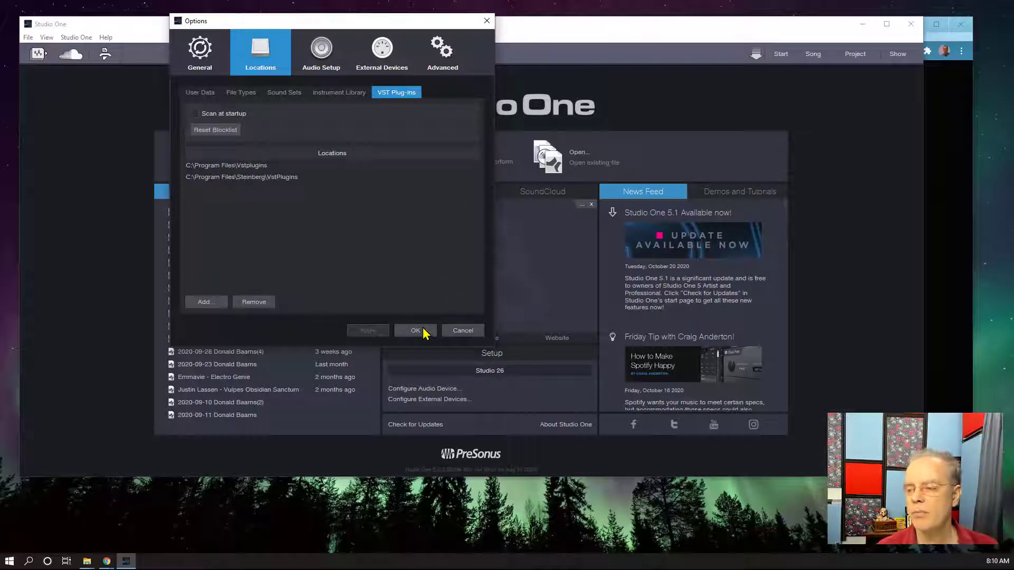
left_click(463, 333)
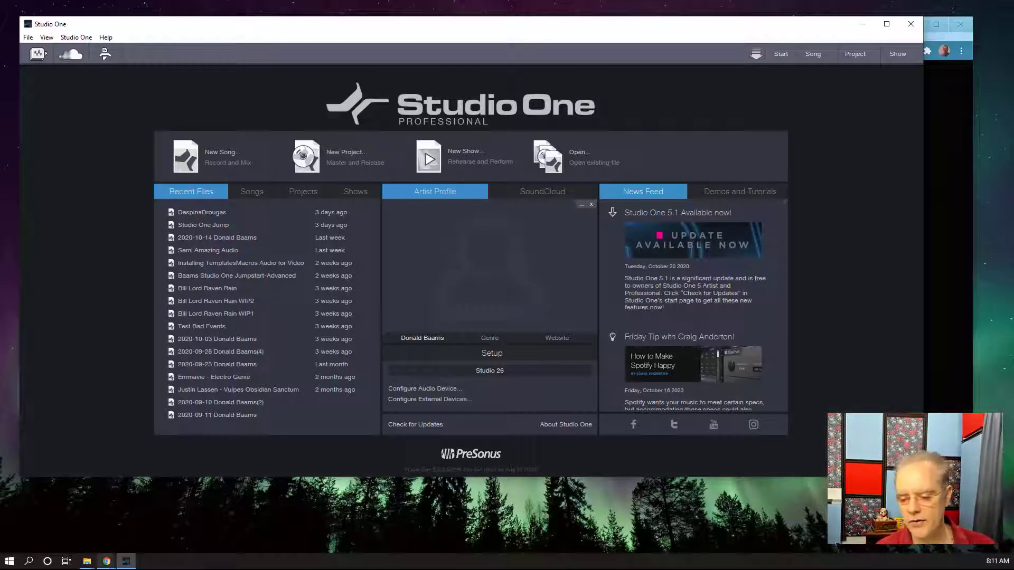
Return to My.PreSonus and keep 5.0.2 selected in the Previous Versions dropdown.
mouse_move(92, 562)
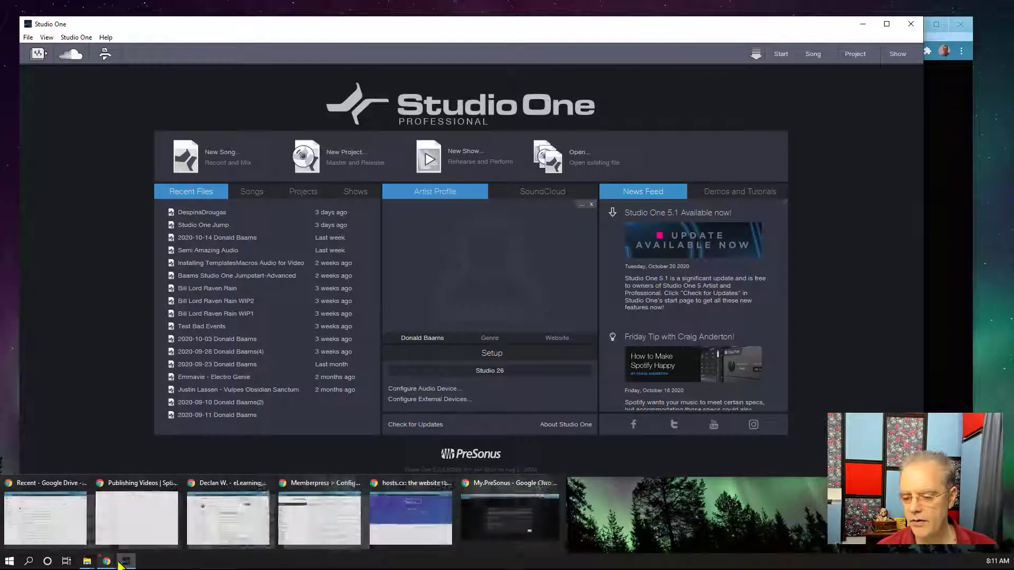
left_click(578, 518)
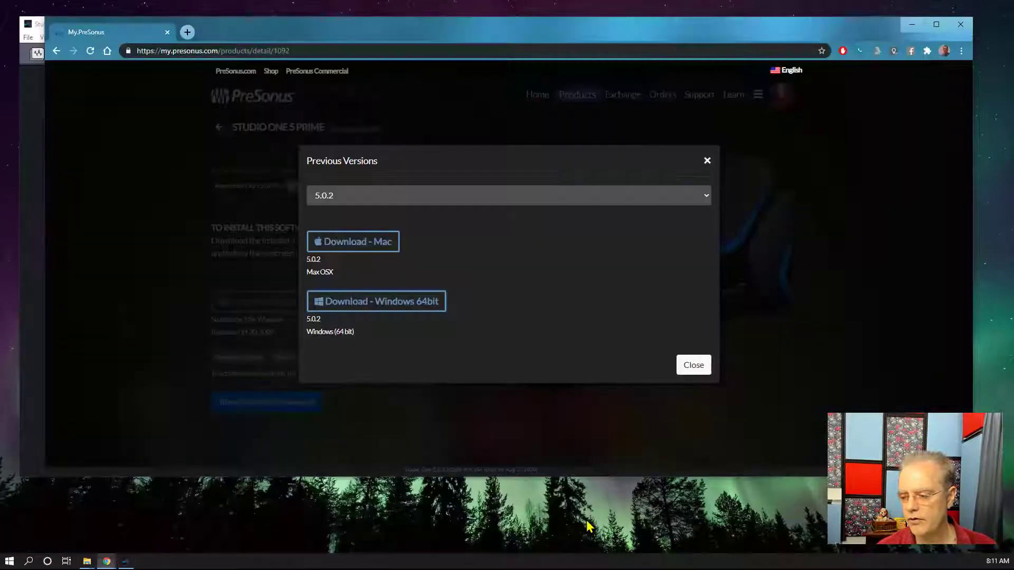
left_click(374, 194)
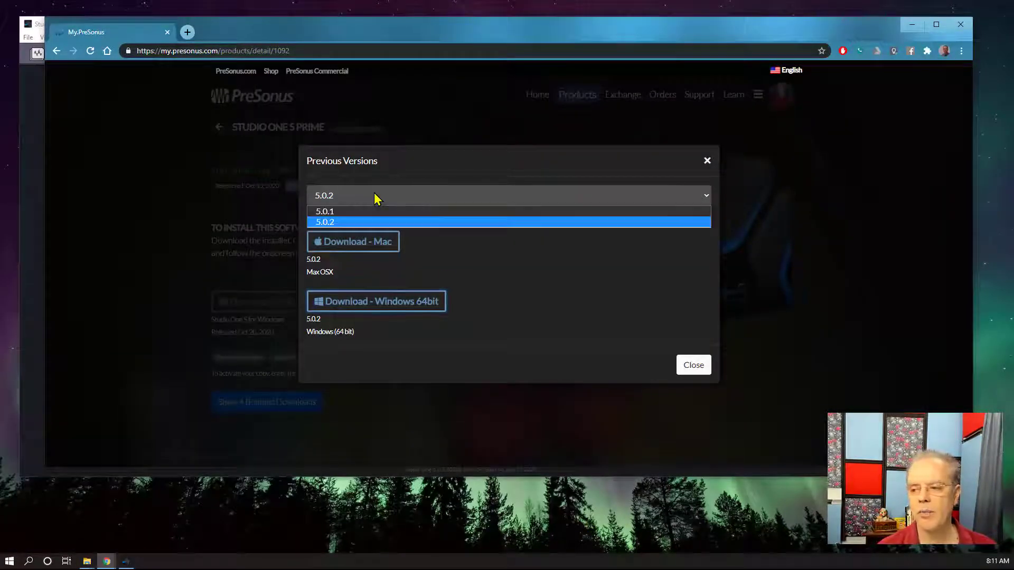
left_click(375, 201)
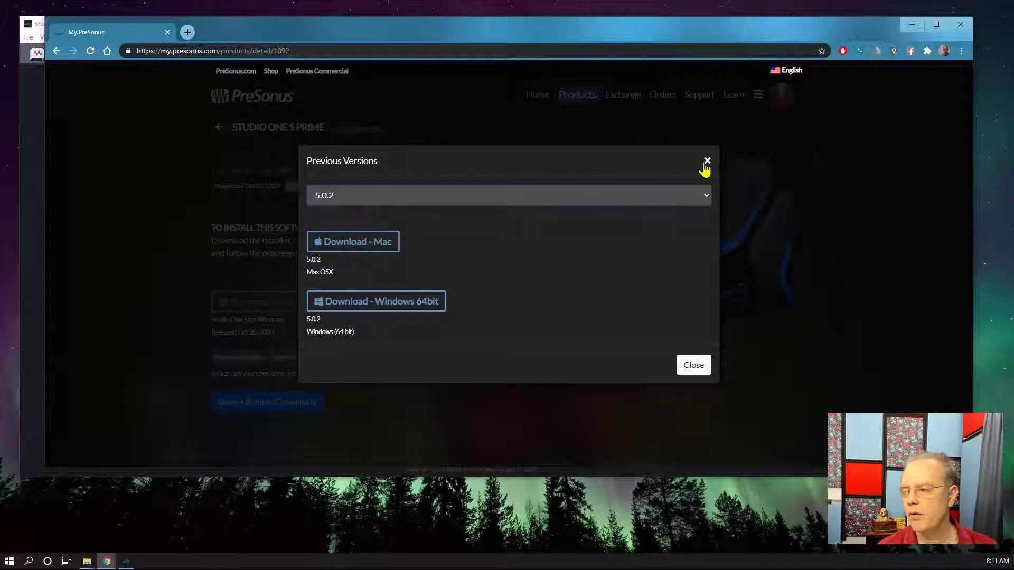